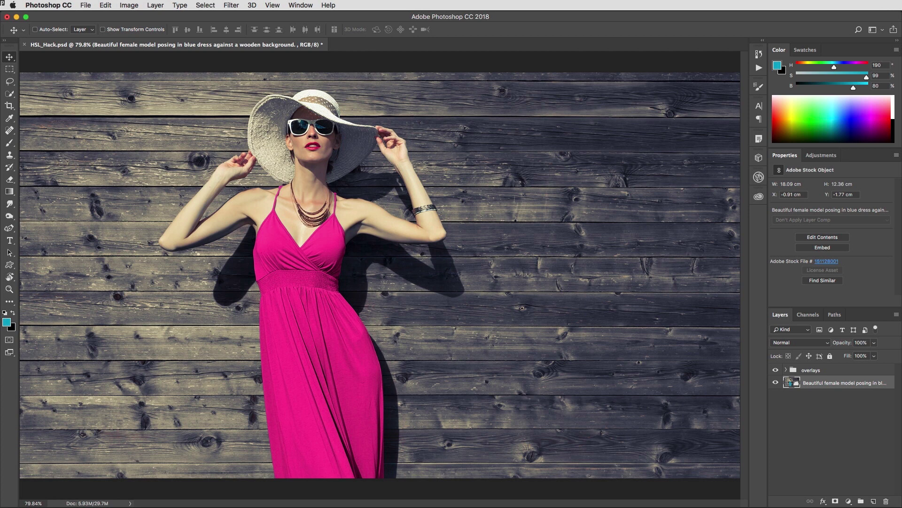
- Undo the earlier recolor to restore the teal dress, then paste a full-canvas copy of the photo as Layer 1
key(ctrl+z)
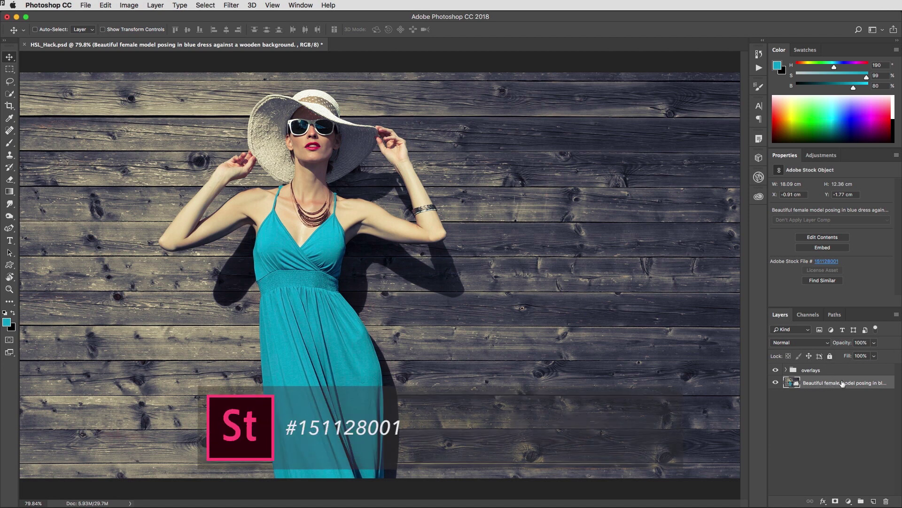
key(ctrl+a)
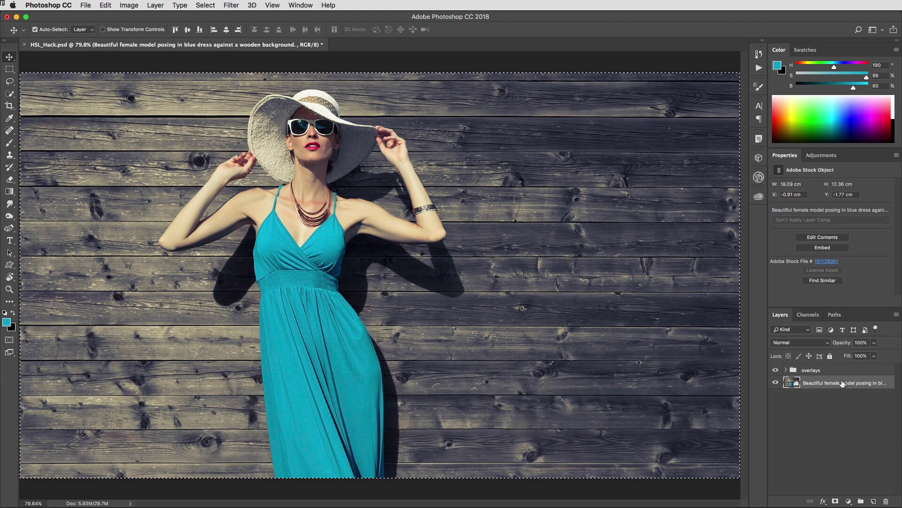
key(ctrl+z)
key(ctrl+v)
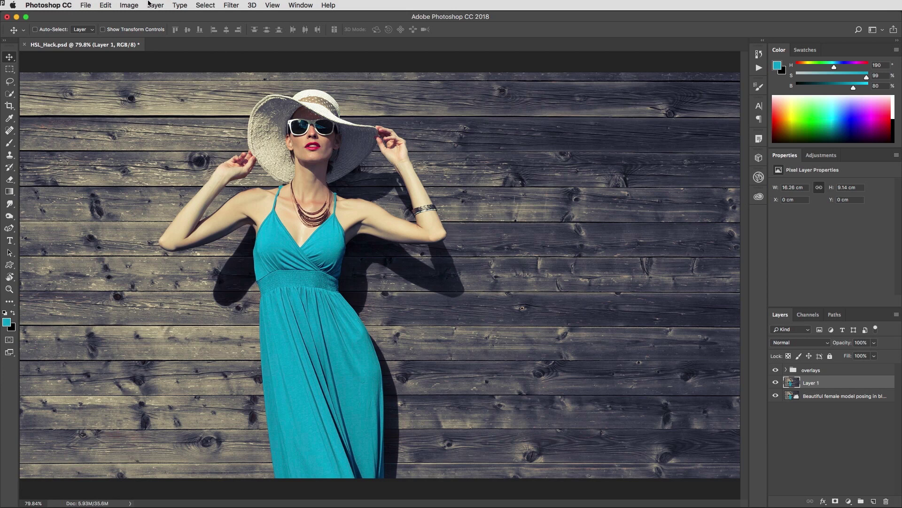
- Open Replace Color from Image > Adjustments for Layer 1
click(130, 4)
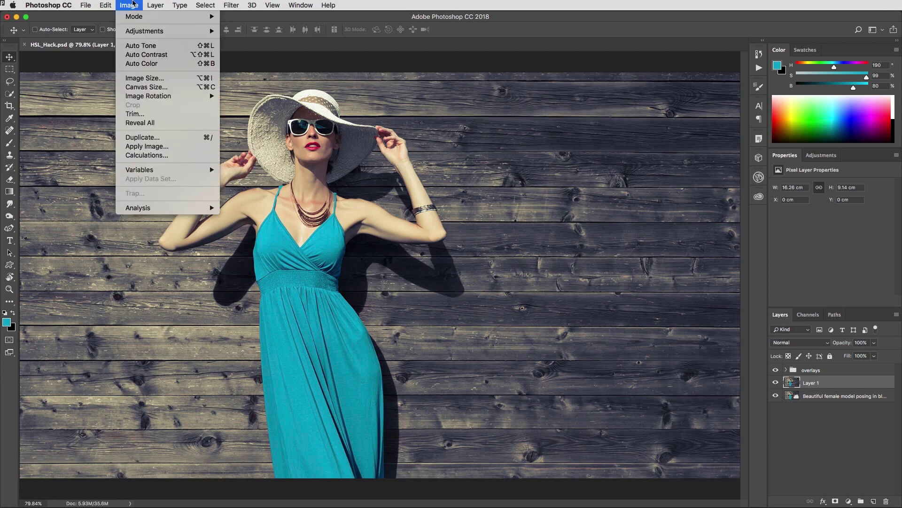
mouse_move(153, 32)
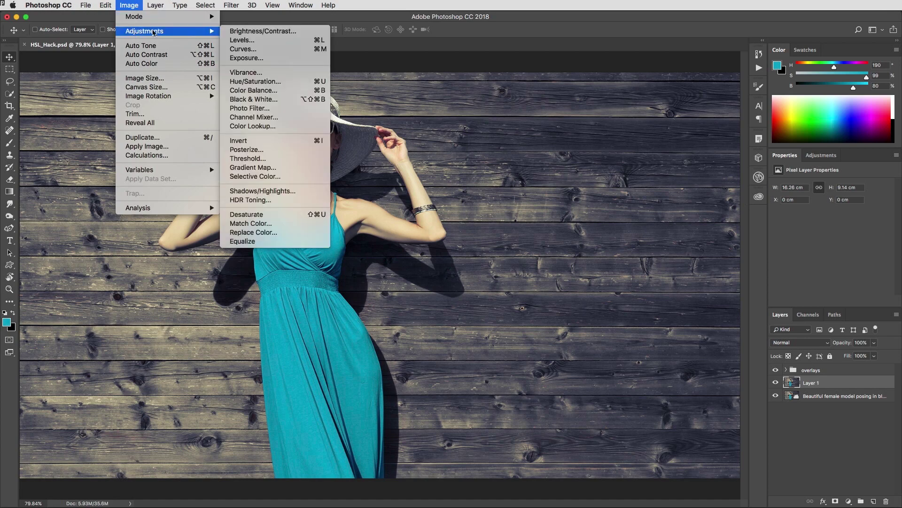
click(270, 234)
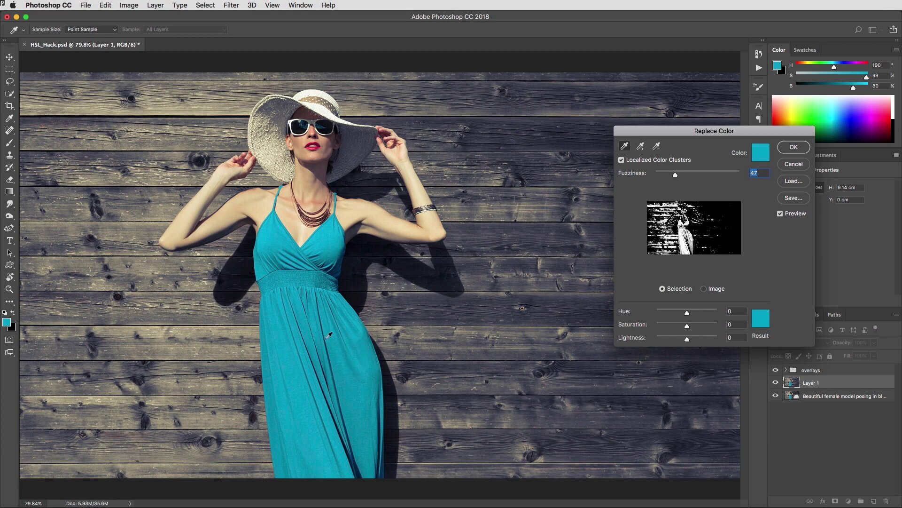
- Sample the dress's teal and add more of its colour to the Replace Color selection
drag(307, 356, 289, 363)
click(642, 149)
click(330, 247)
- Shift Hue to -114, resample the dress, and raise Fuzziness to 78
drag(687, 314, 667, 315)
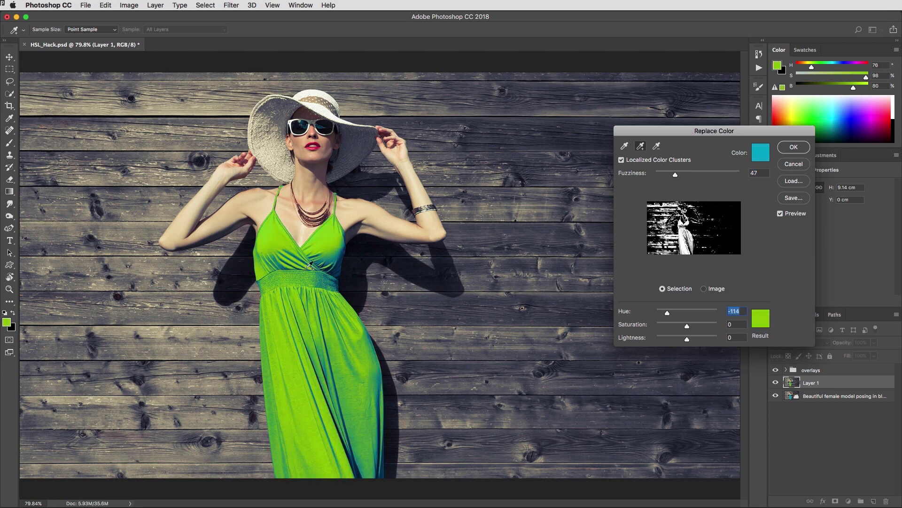
click(280, 259)
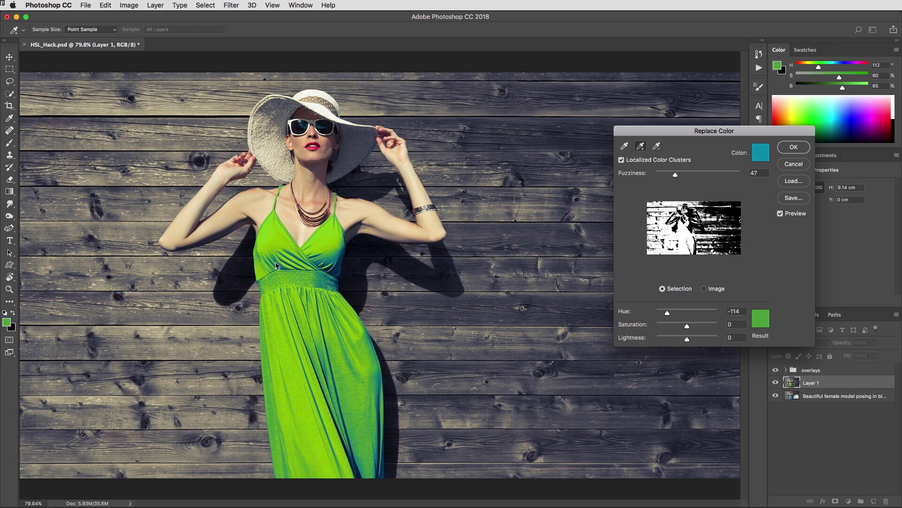
click(340, 269)
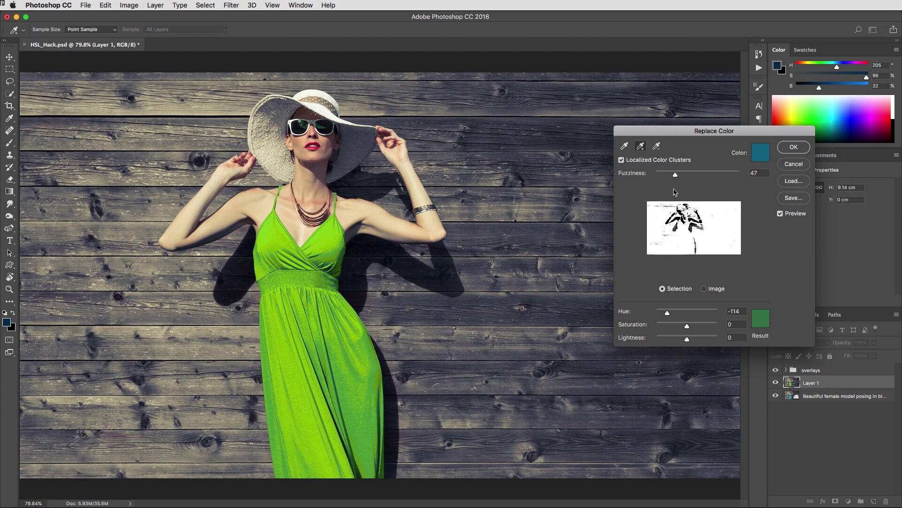
drag(675, 175, 690, 178)
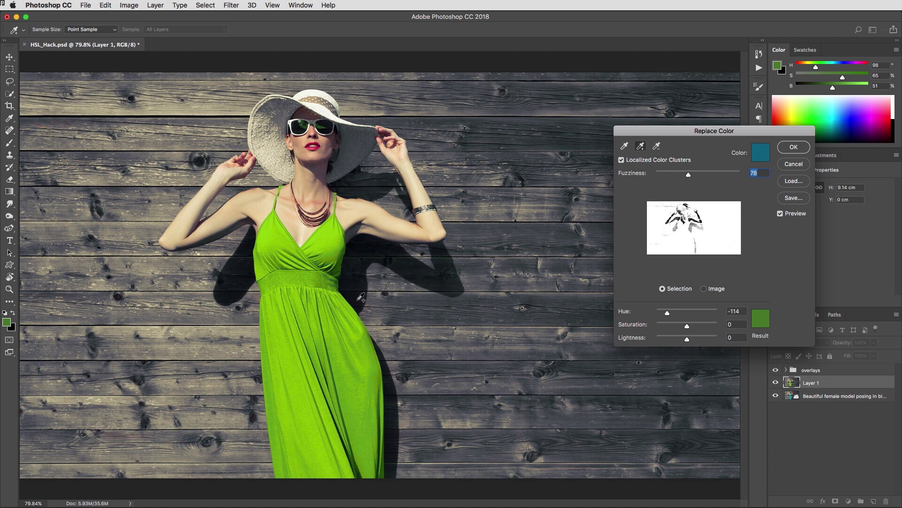
- Set the Replace Color result colour to magenta hex ff0077
click(760, 322)
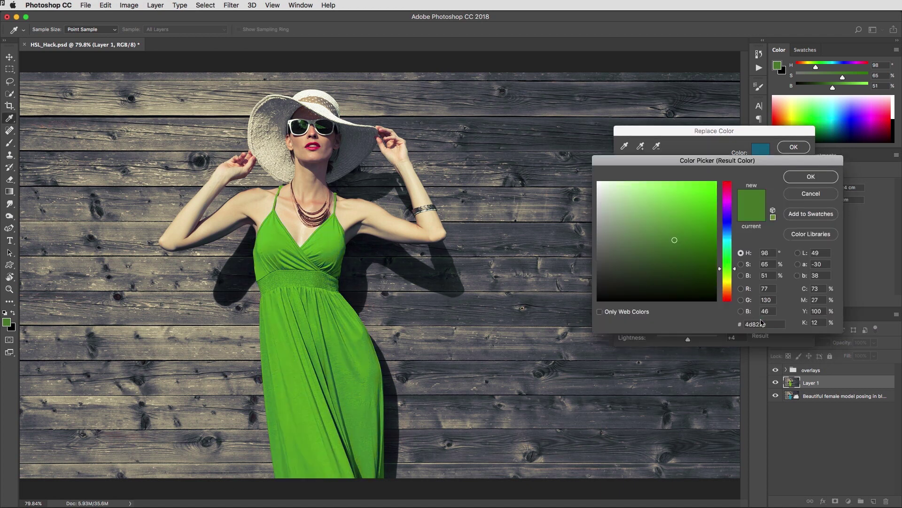
drag(752, 162, 615, 146)
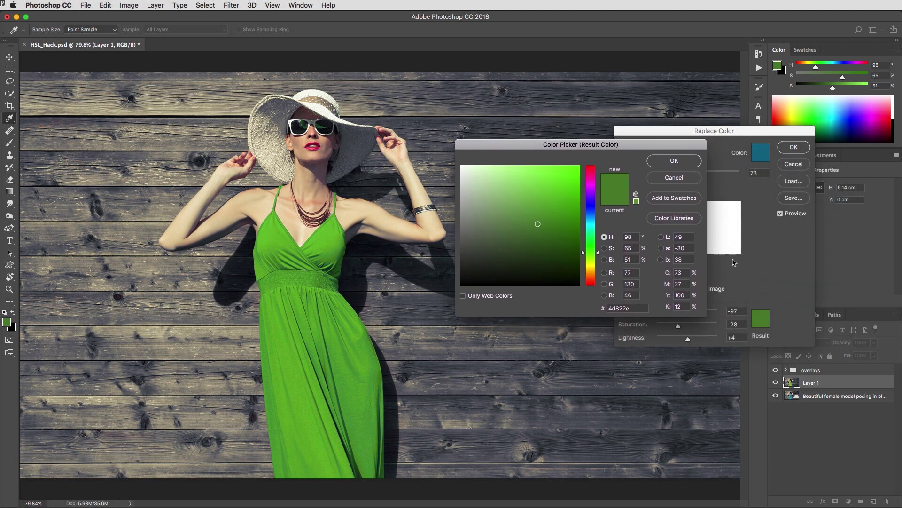
click(631, 307)
text(ff00)
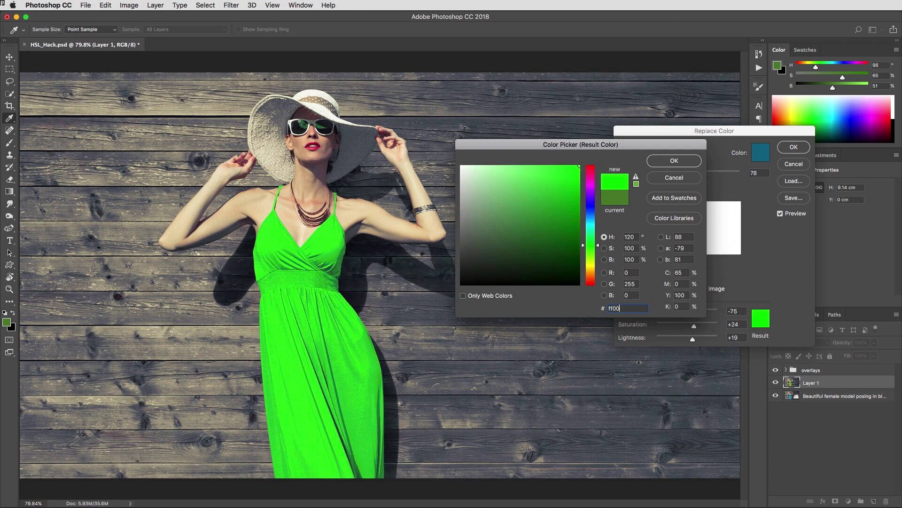
text(77)
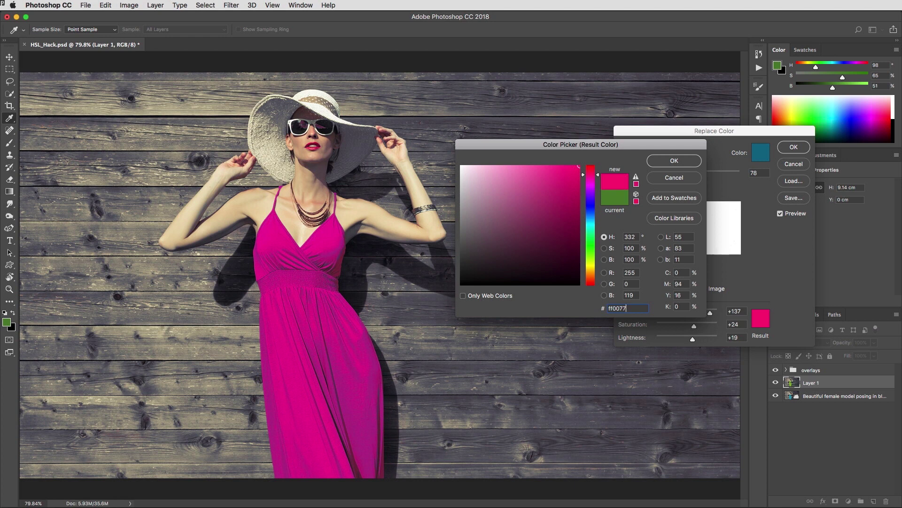
click(673, 161)
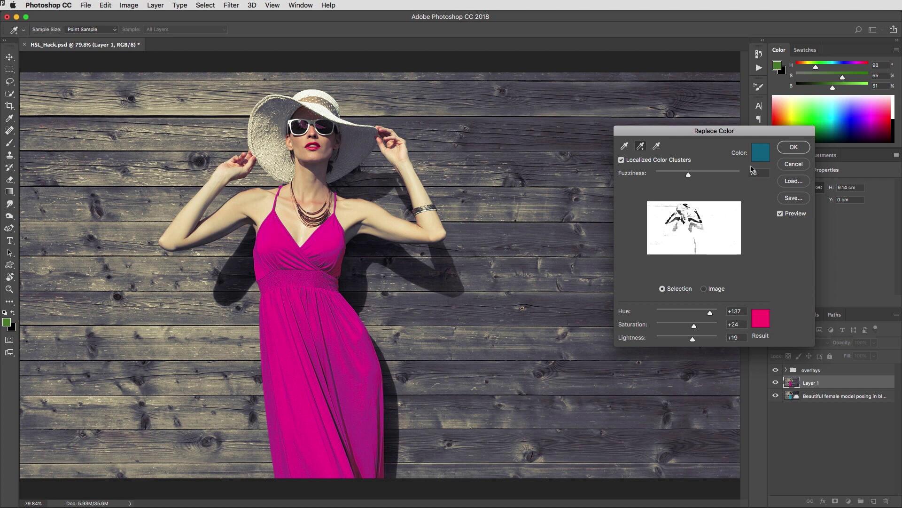
- Cancel Replace Color, delete Layer 1, and add a Hue/Saturation adjustment layer
click(794, 164)
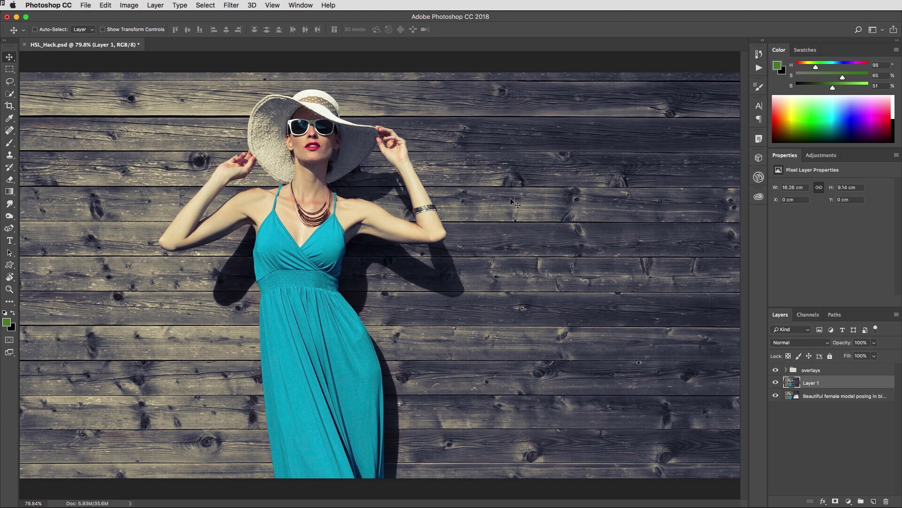
key(Delete)
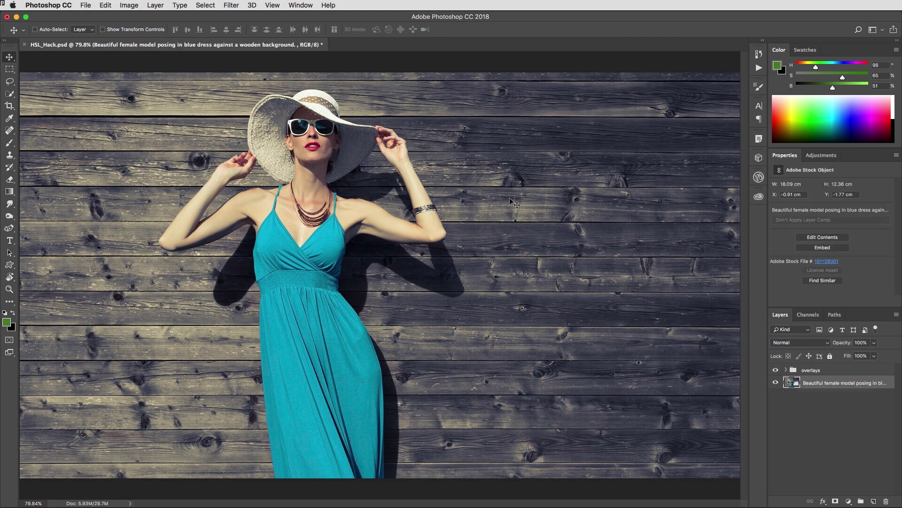
click(822, 160)
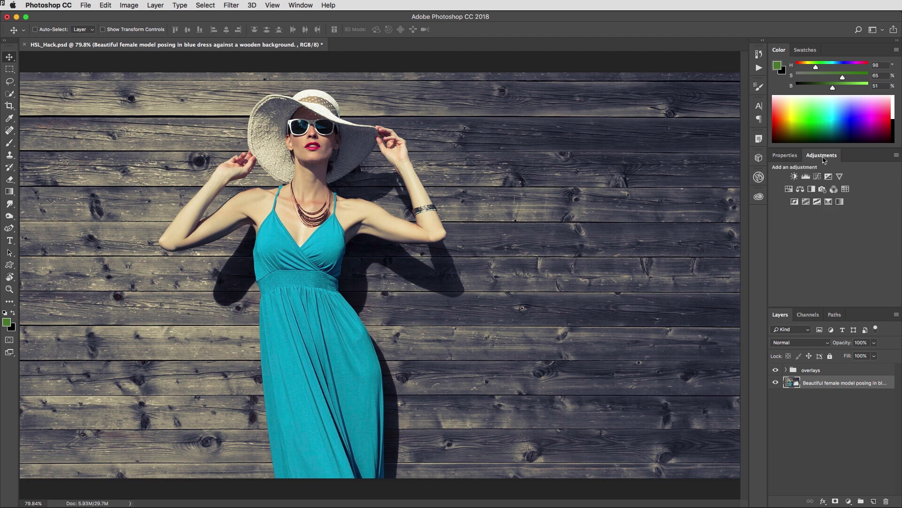
click(789, 190)
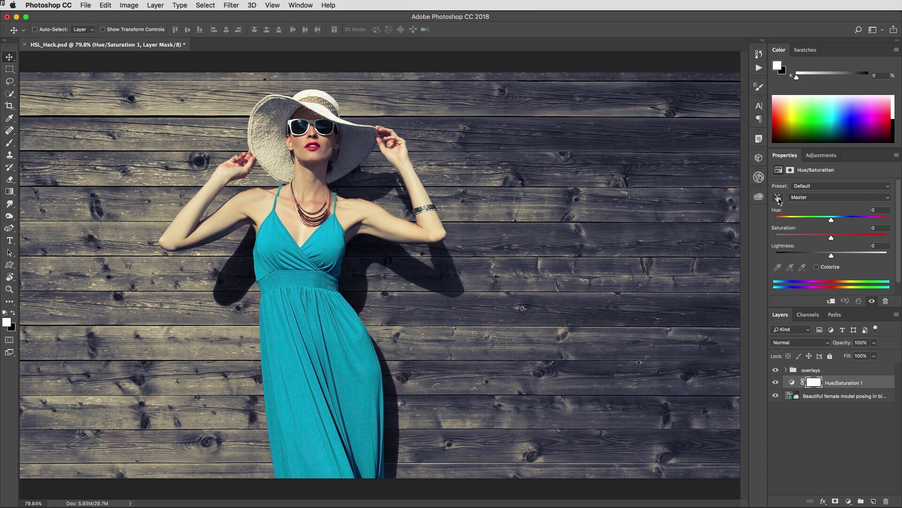
- Sample the dress with the targeted adjustment tool so Hue/Saturation 1 edits the Cyans range
click(778, 197)
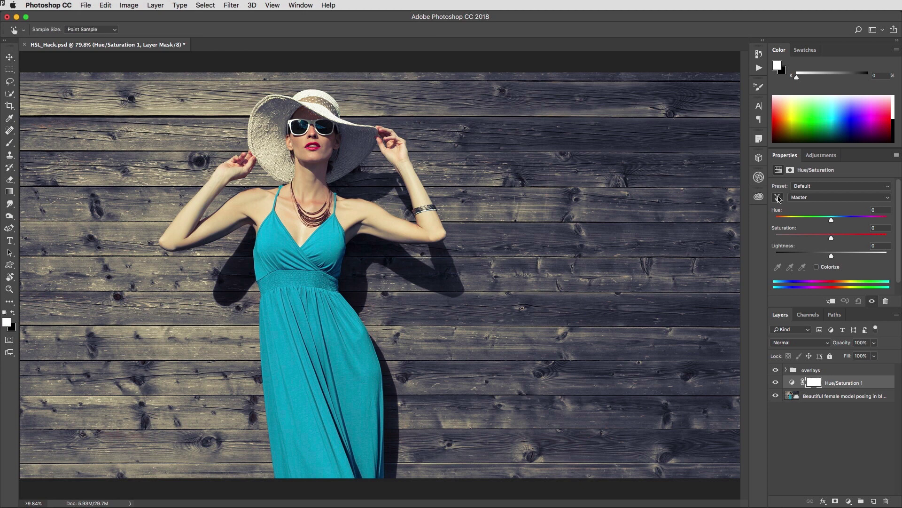
click(289, 351)
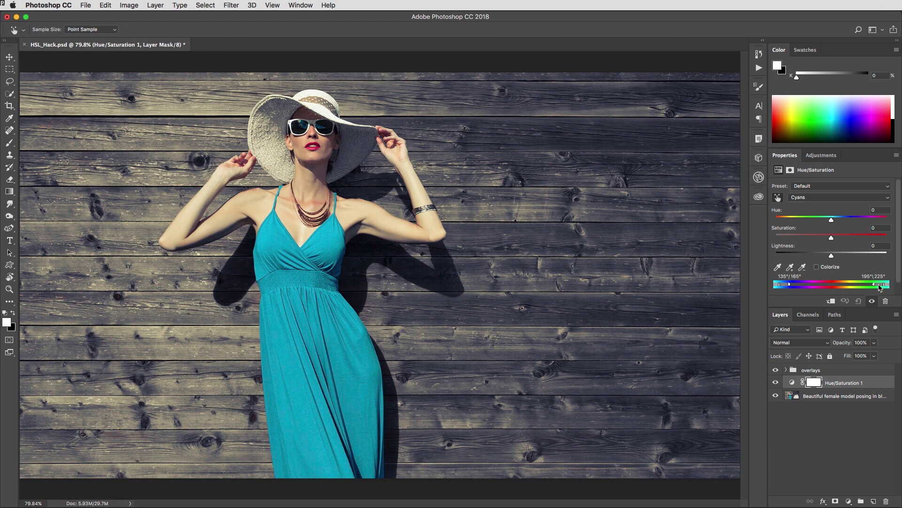
- Set the Cyans adjustment to Hue +137, Saturation +24 and Lightness +19
click(873, 211)
text(137)
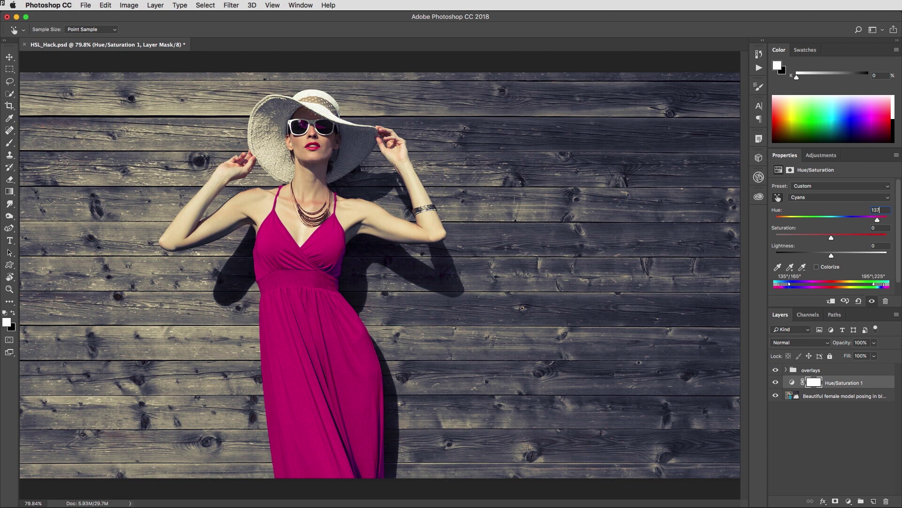
key(Tab)
text(24)
text(19)
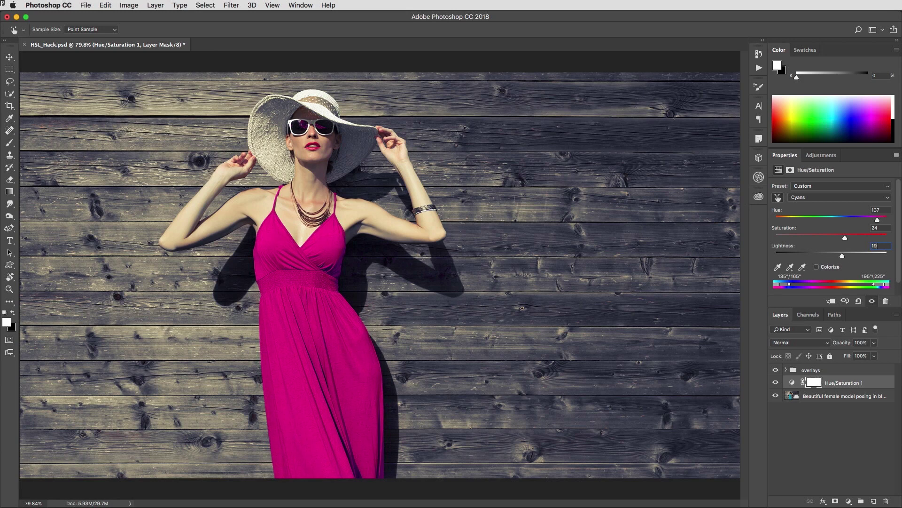
click(876, 209)
key(Return)
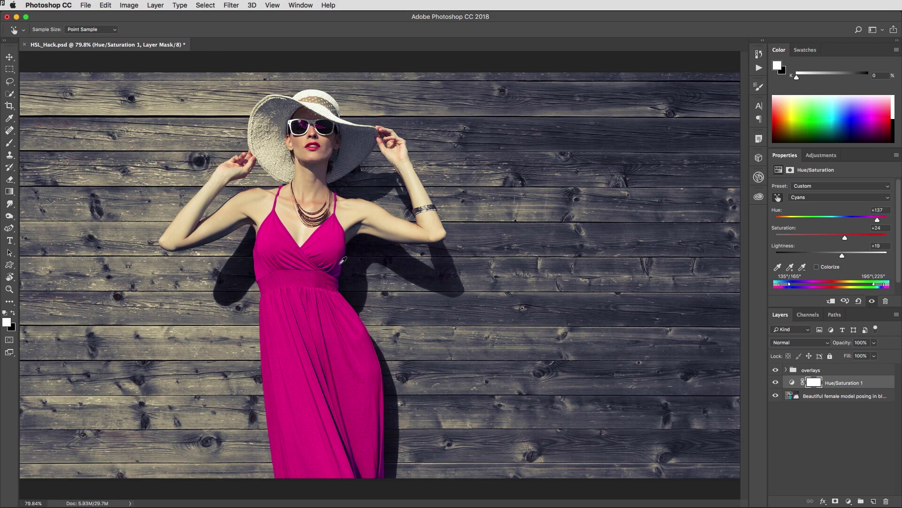